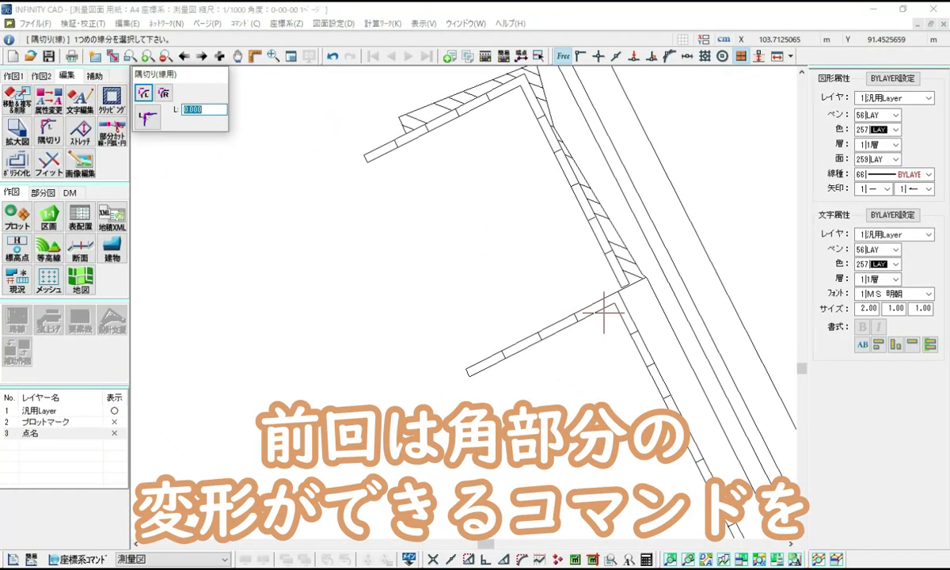
Cut the inner corner of the lower wall with an equal-length line chamfer of 0.3
left_click(600, 311)
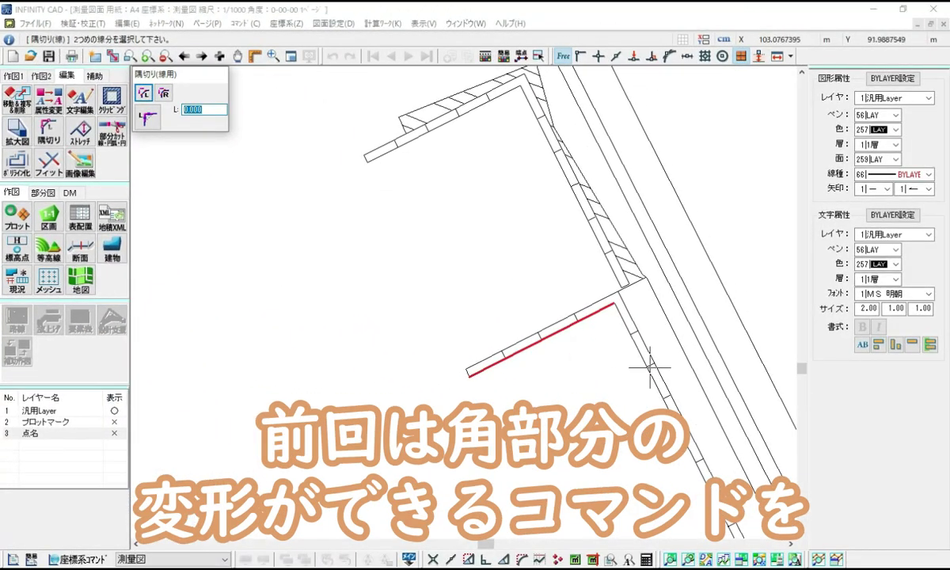
left_click(646, 371)
double_click(202, 109)
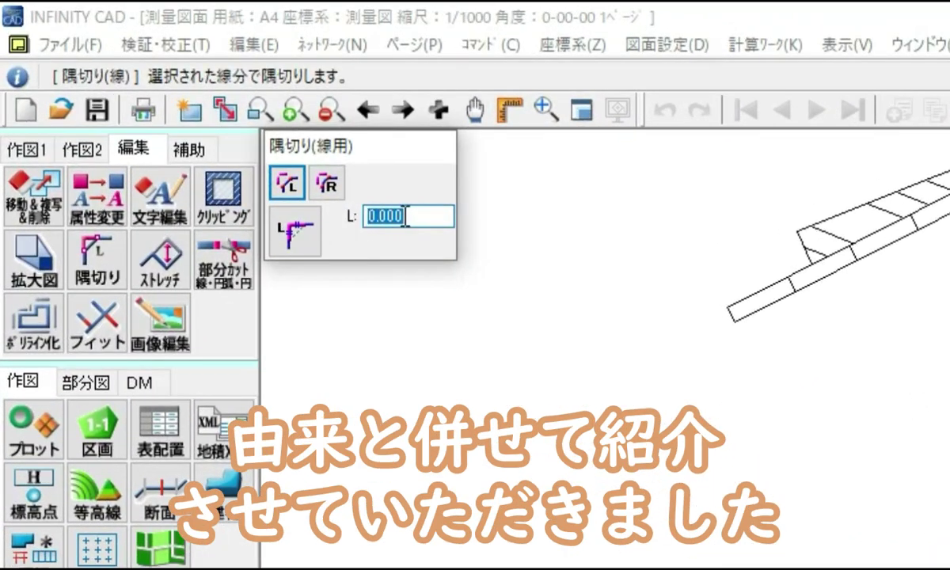
type("0")
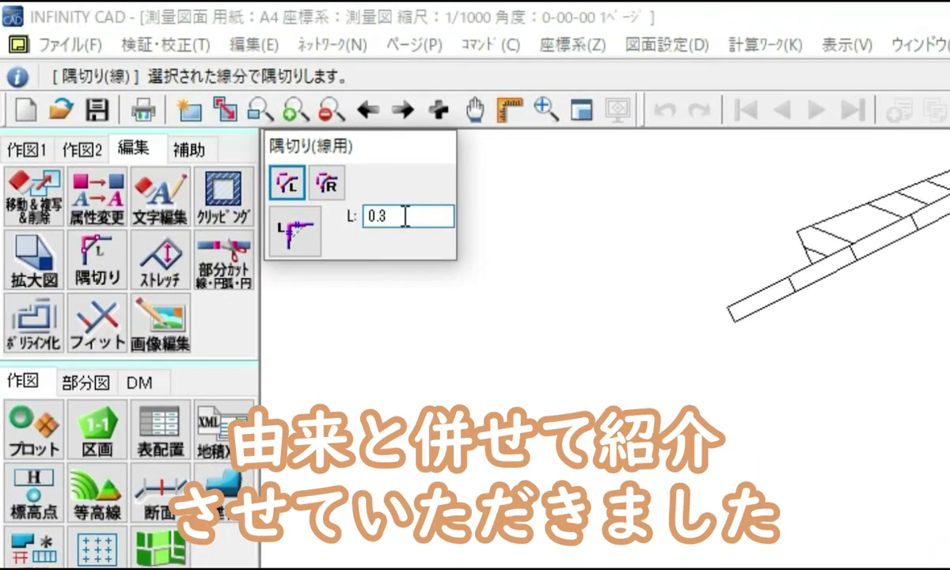
type(".3")
key("Return")
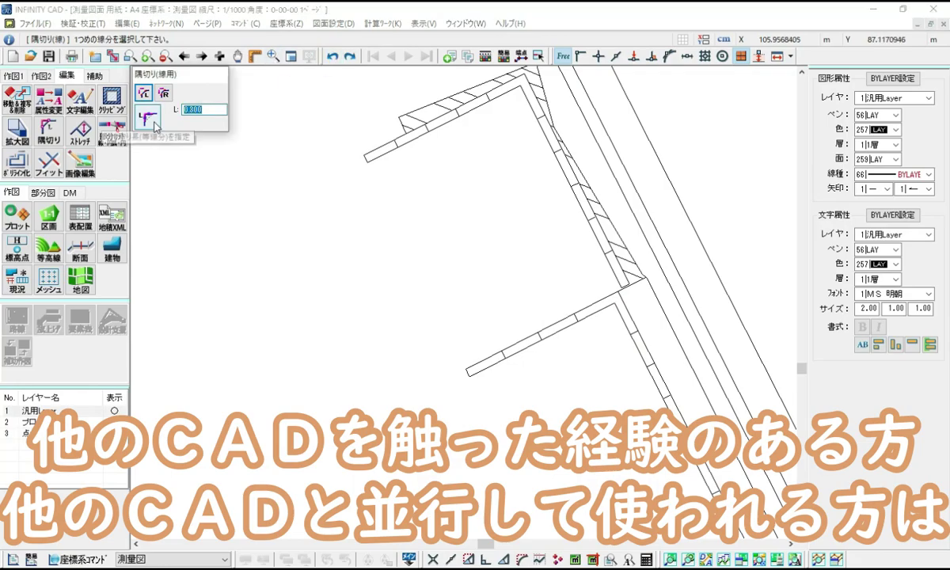
Try the corner cut defined by two separate lengths, 0.2 and 0.4, for the same wall corner
left_click(155, 125)
left_click(155, 125)
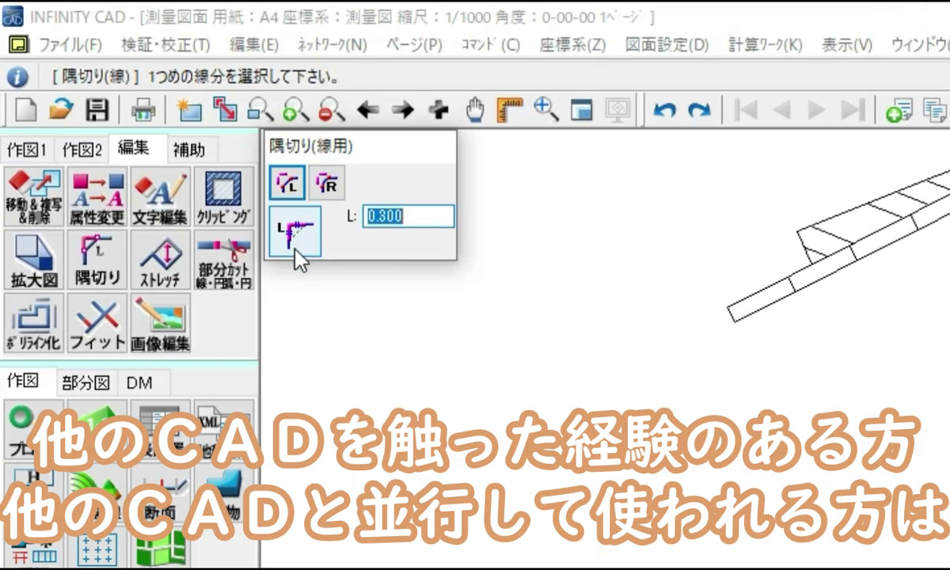
left_click(294, 250)
type("0.2")
key("Return")
type("0.4")
key("Return")
Try a corner cut defined by a cut-line length of 0.4 on the same wall corner, and undo it
left_click(228, 181)
type("0.4")
key("Return")
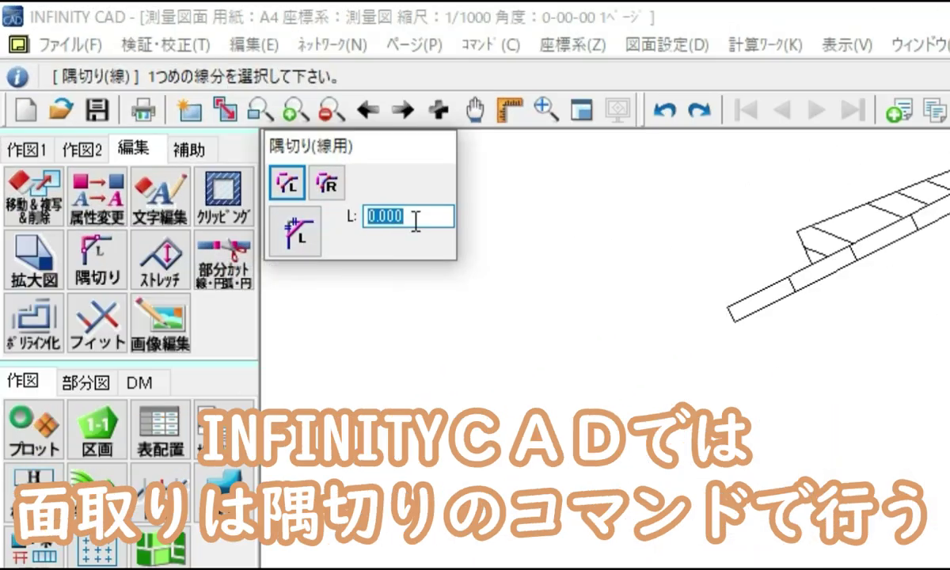
left_click(604, 309)
left_click(611, 361)
left_click(331, 56)
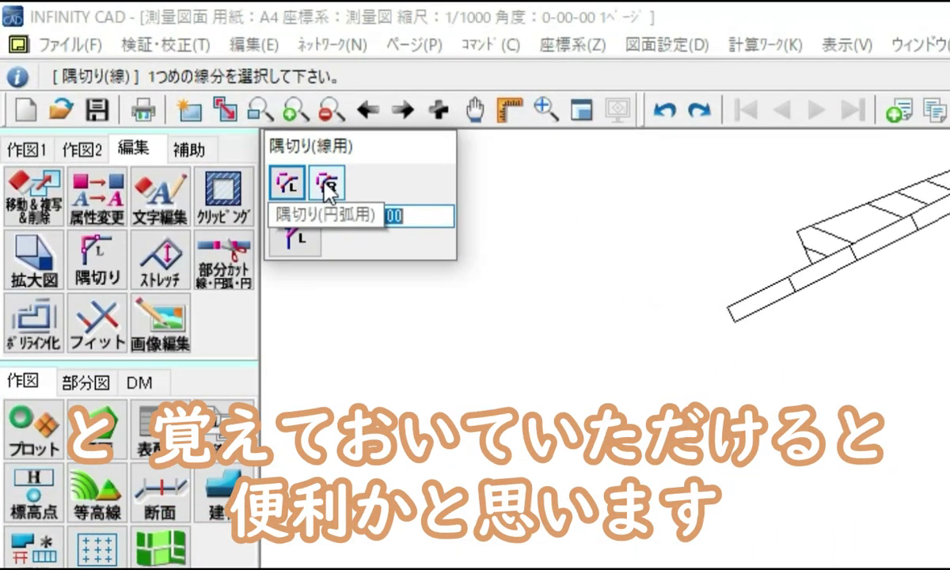
Try an arc corner cut of radius 0.2 between the same two wall lines, and undo it
left_click(163, 92)
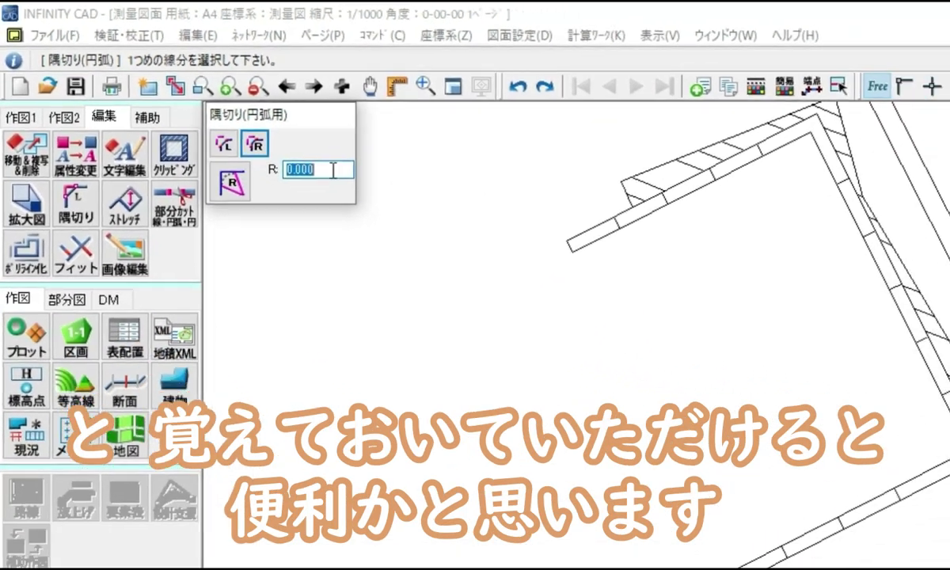
left_click(574, 326)
left_click(627, 324)
left_click(349, 178)
type("0.2")
key("Return")
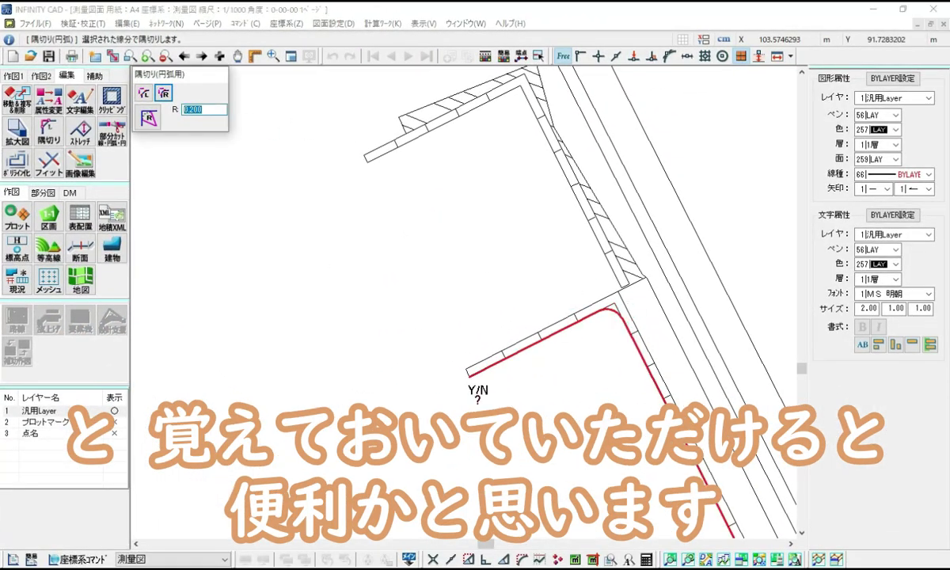
left_click(467, 371)
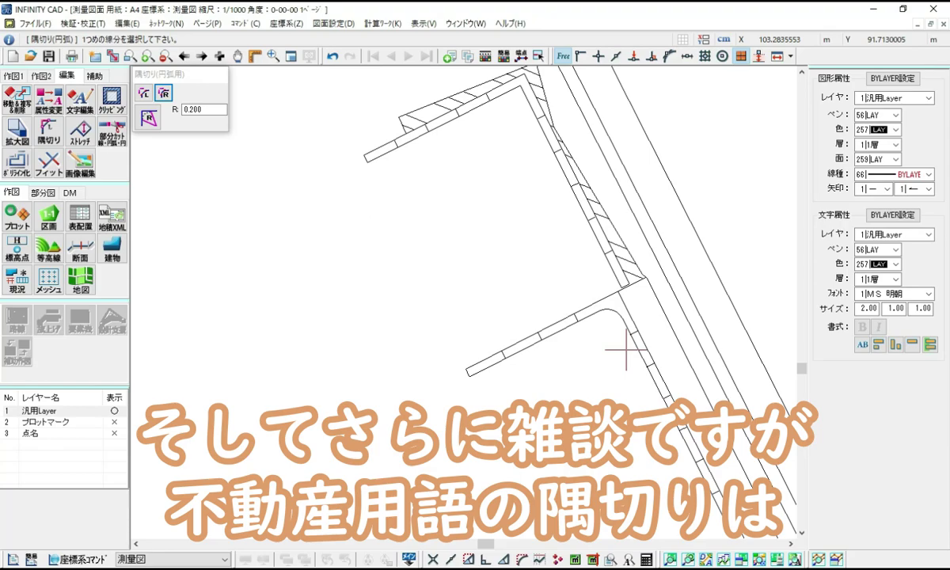
left_click(332, 57)
key("Escape")
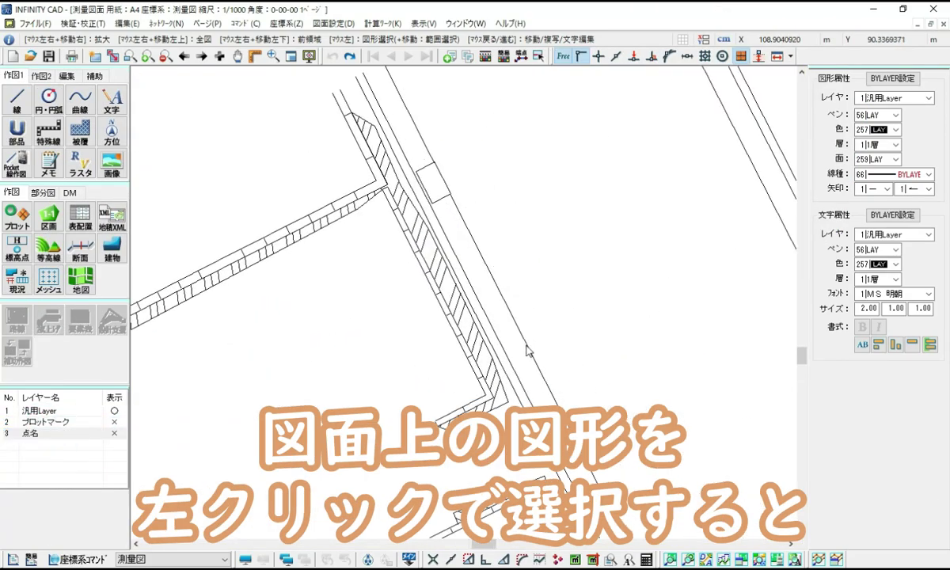
Select the long road line, the circle on the opposite road line and an arc in turn to examine their data
left_click(528, 350)
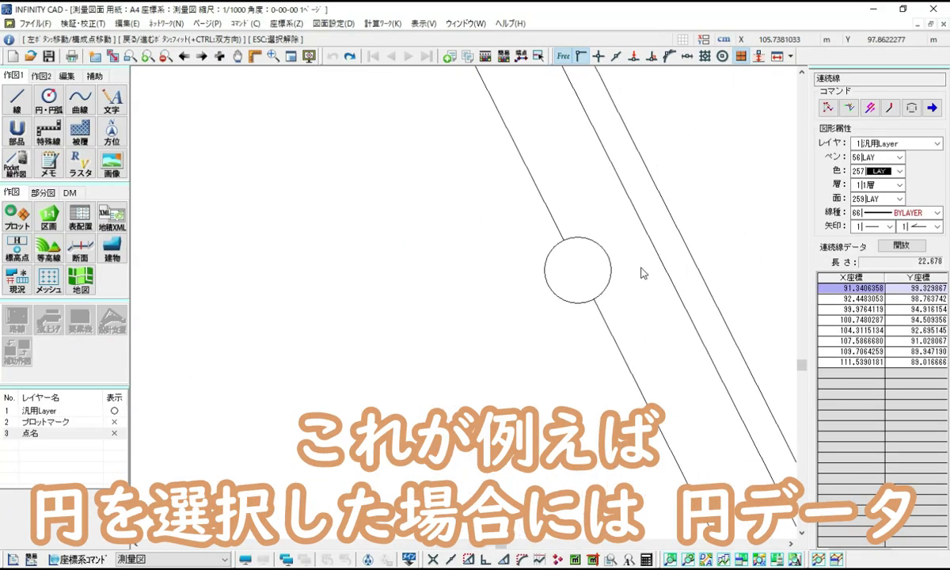
left_click(610, 270)
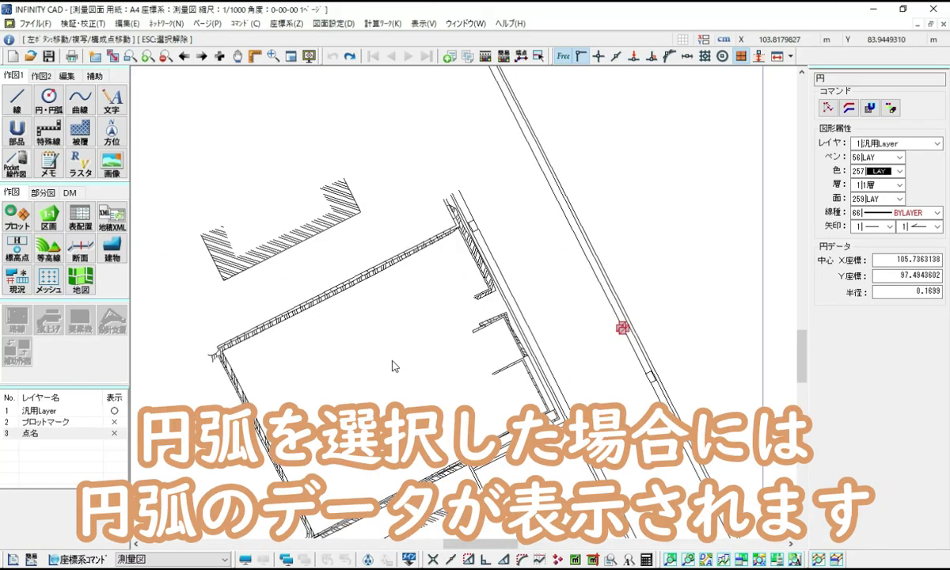
left_click(454, 259)
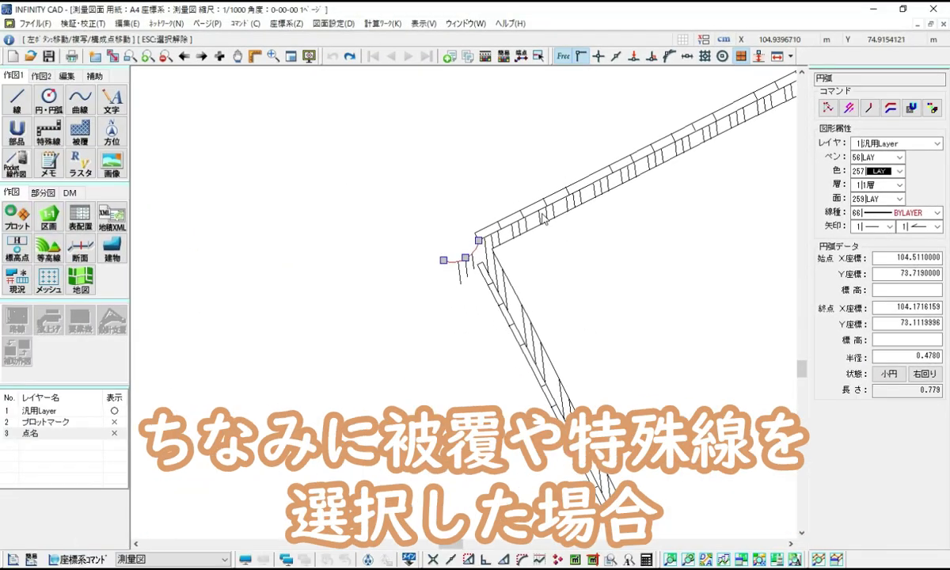
Select the covering (被覆) hatching and the special line (特殊線) along the upper wall to check which data each one has
left_click(540, 213)
left_click(544, 211)
left_click(500, 224)
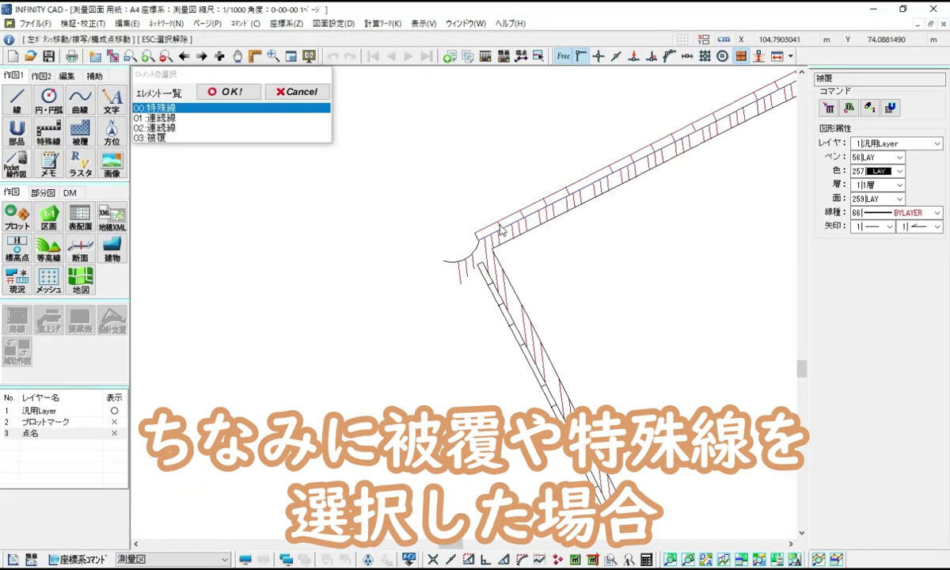
key("Return")
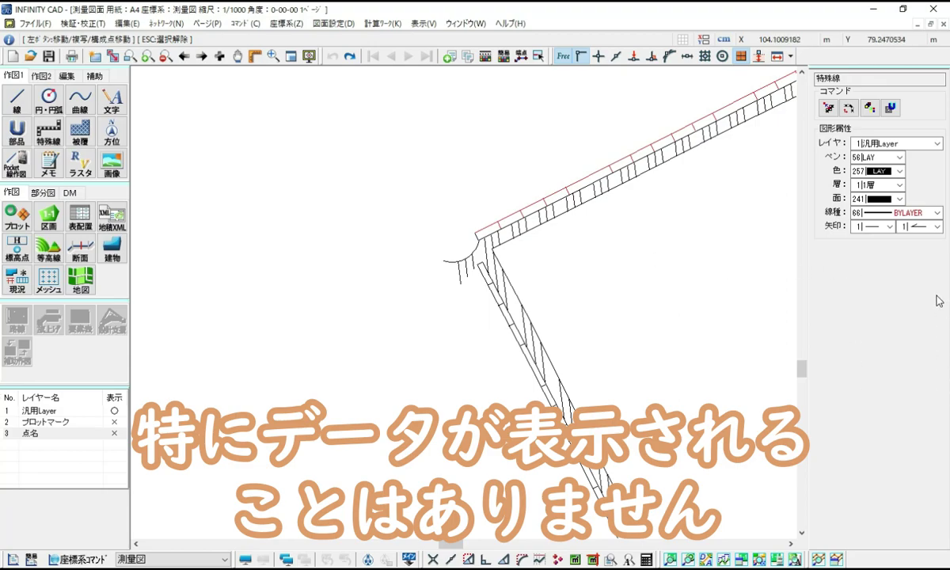
Reselect the long continuous line (連続線) beside the wall along the road to examine its data
scroll(649, 290, "down", 2)
middle_click_drag(649, 292, 320, 374)
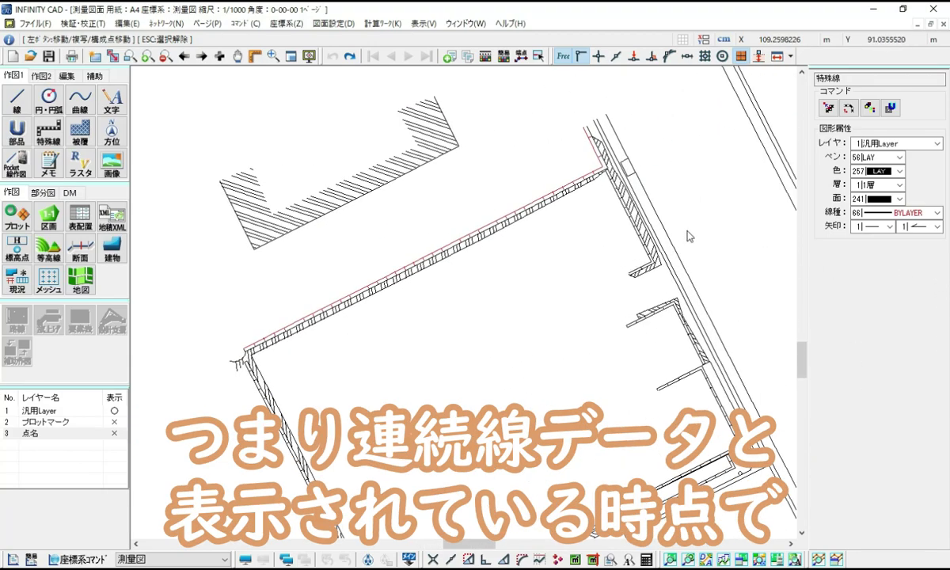
scroll(687, 229, "up", 1)
middle_click_drag(675, 215, 507, 151)
left_click(525, 243)
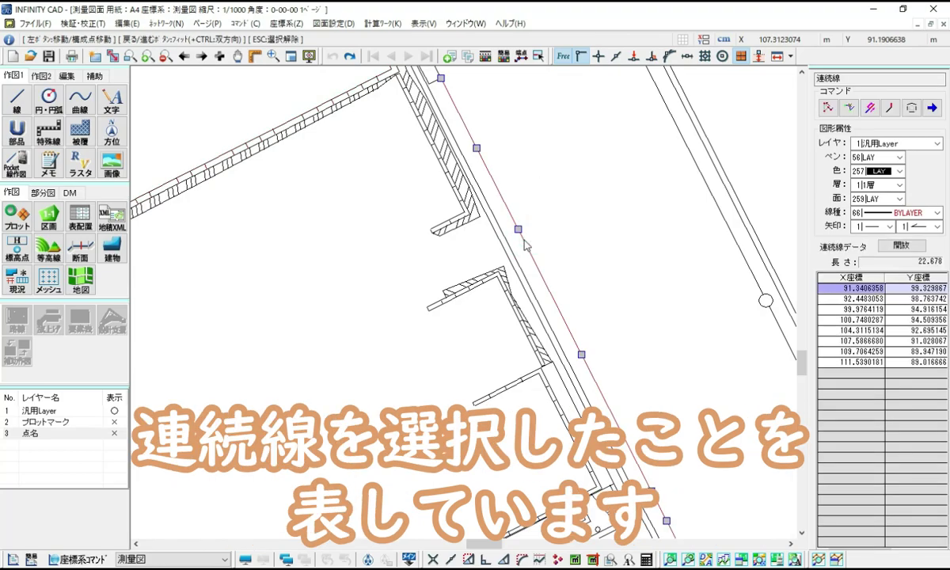
Select the small rectangle on the far road line and examine its corner points and open/closed state
scroll(604, 304, "down", 2)
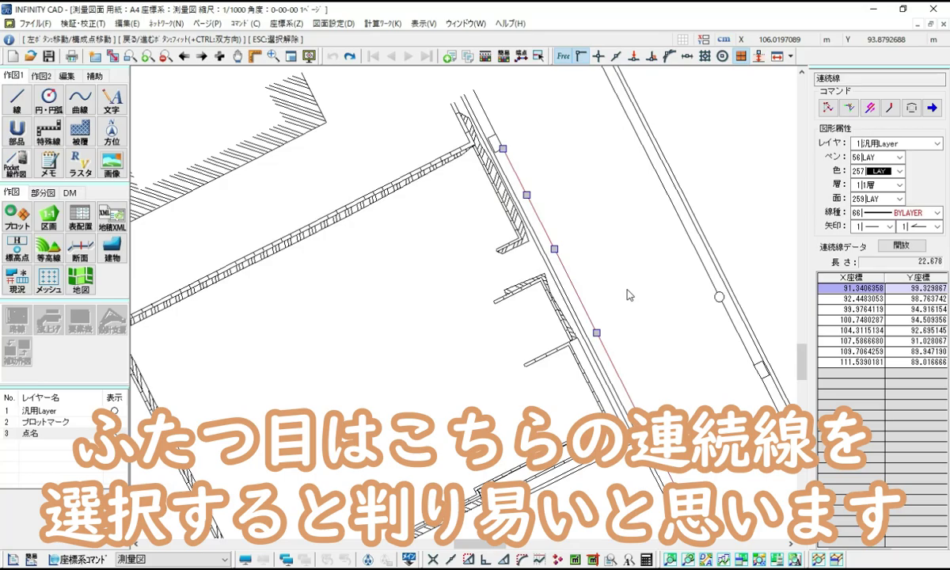
scroll(693, 323, "up", 3)
middle_click_drag(693, 323, 711, 242)
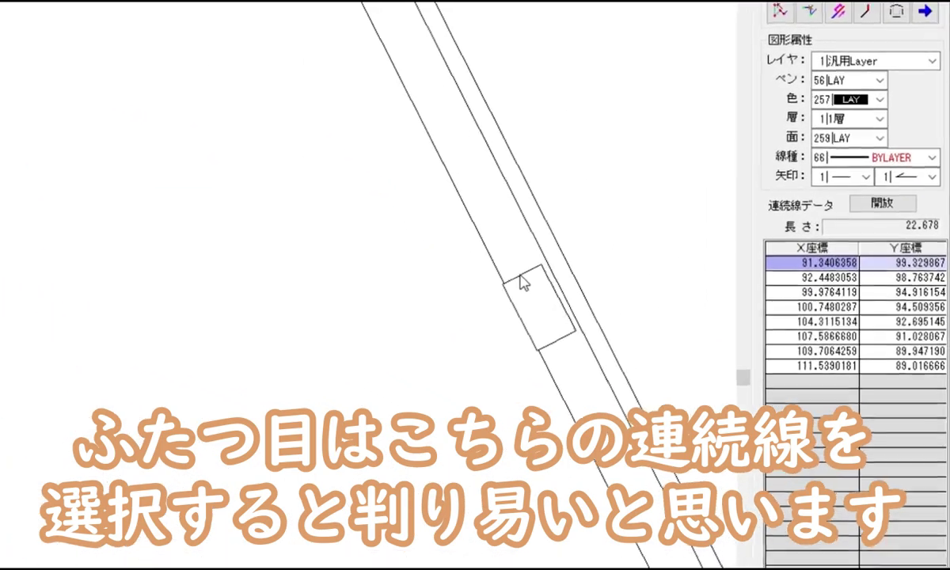
left_click(335, 248)
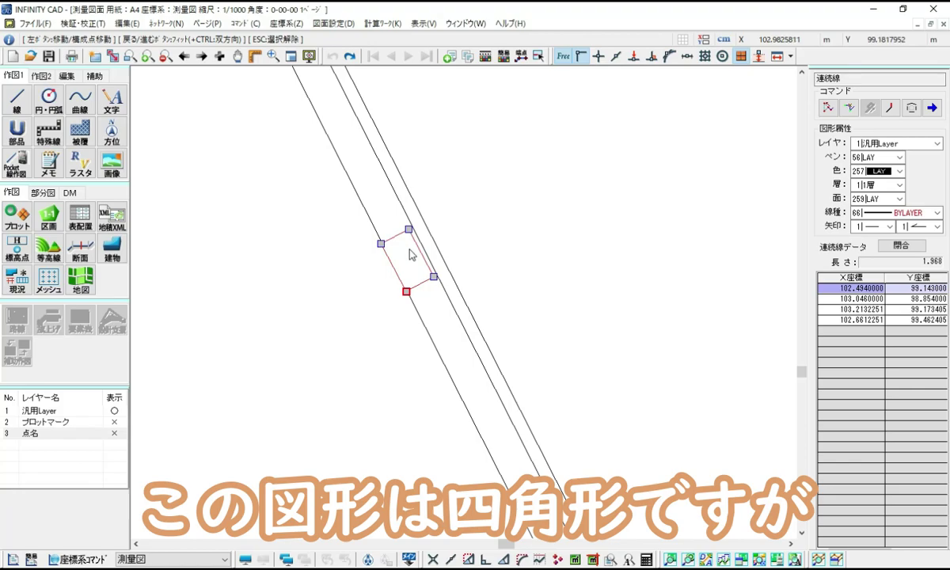
scroll(359, 270, "up", 2)
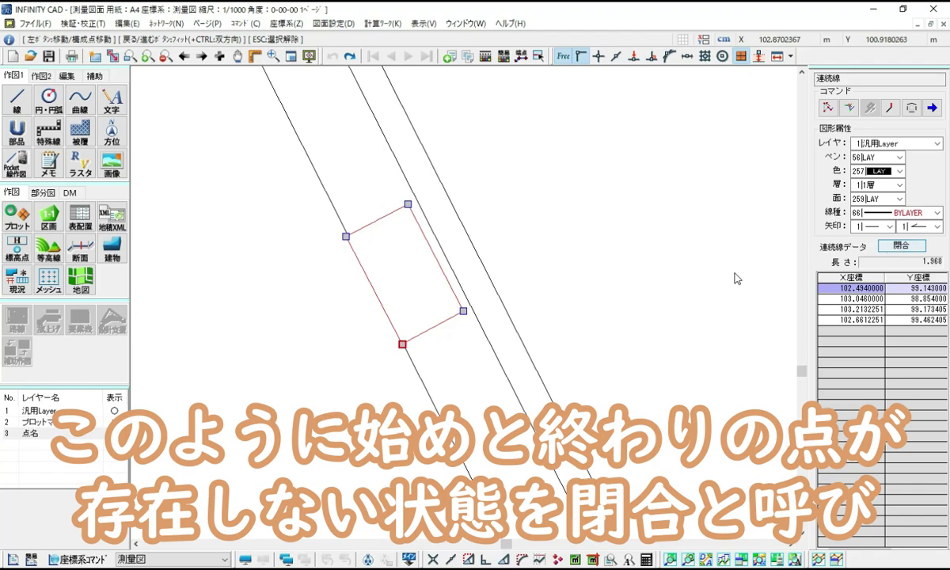
scroll(573, 262, "down", 3)
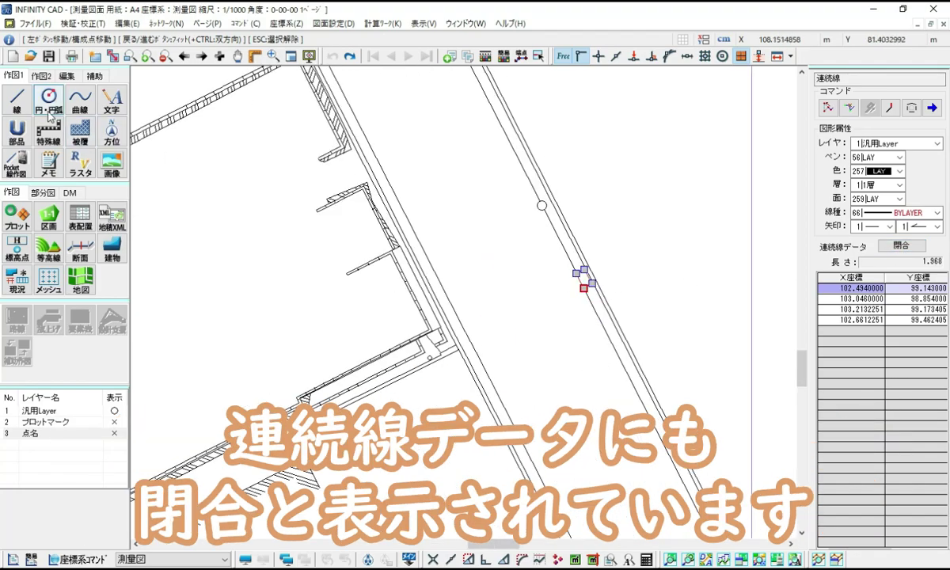
Draw a closed eight-cornered continuous line, about 19.4 m in total length, in the empty area above the site plan
left_click(17, 101)
left_click(163, 92)
scroll(664, 135, "down", 3)
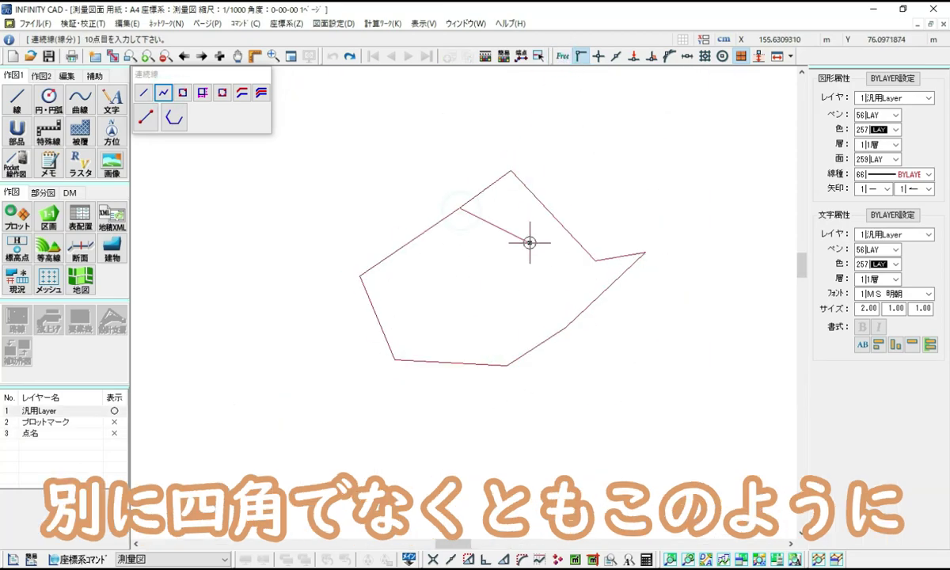
right_click(528, 240)
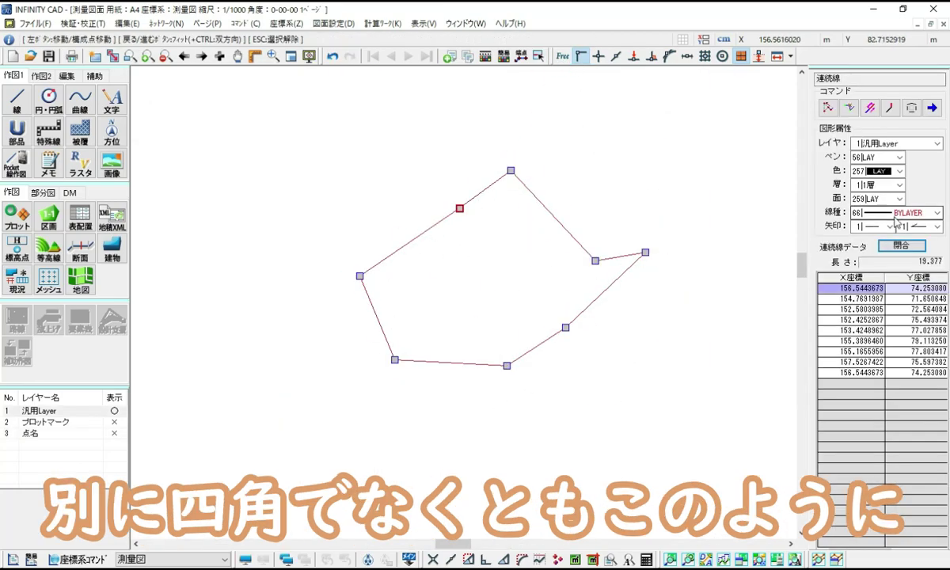
Switch the new eight-cornered continuous line to the open state (開放) and deselect it
key("Escape")
middle_click_drag(499, 273, 533, 232)
left_click(582, 170)
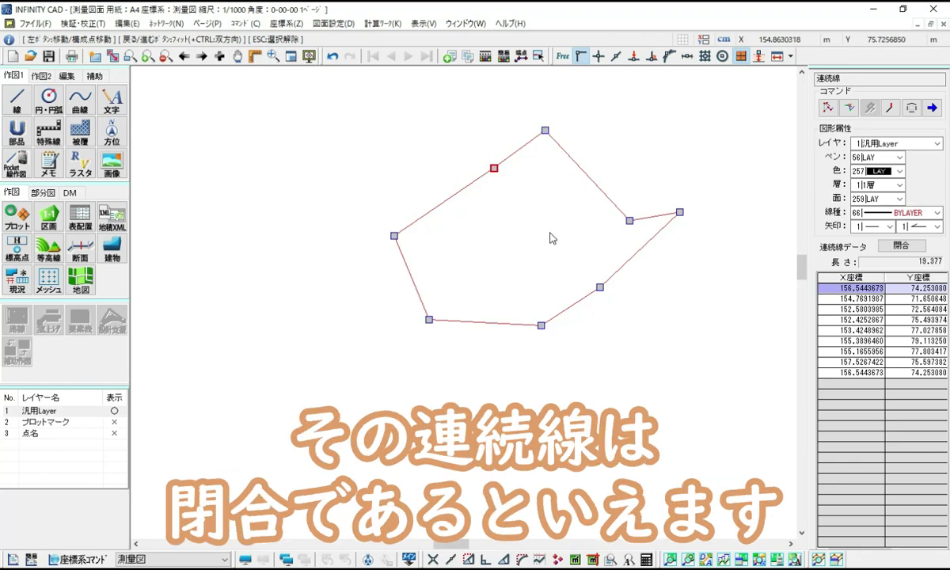
left_click(902, 248)
scroll(641, 148, "up", 2)
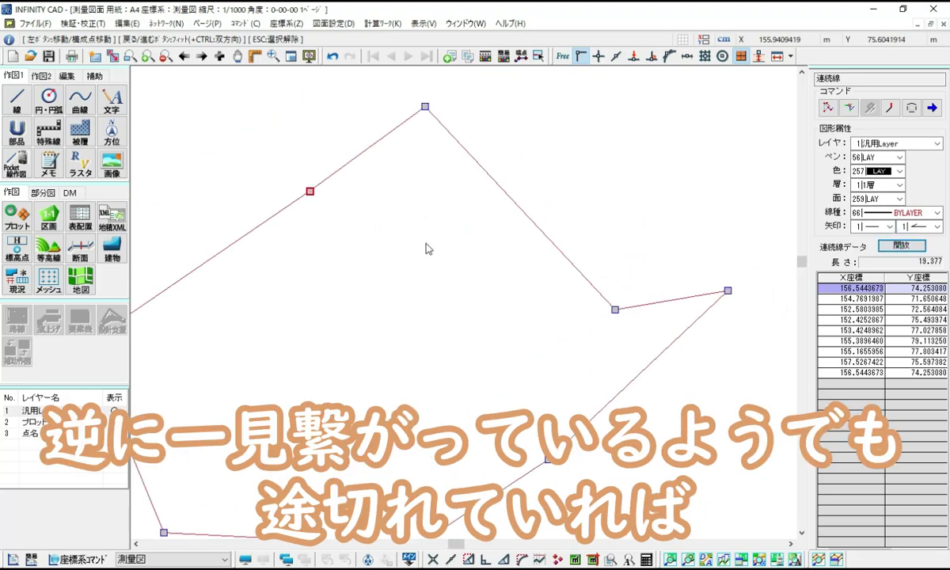
key("Escape")
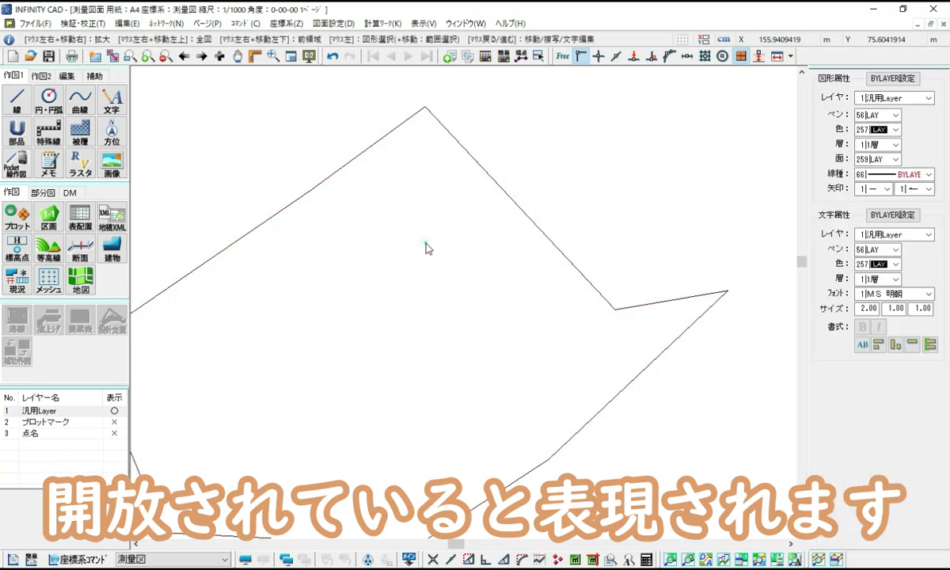
Draw a second, open ten-point continuous line about 40.7 m long above the first polygon, ending just short of its start point
left_click(532, 220)
left_click(440, 282)
scroll(440, 281, "down", 2)
middle_click_drag(555, 163, 627, 342)
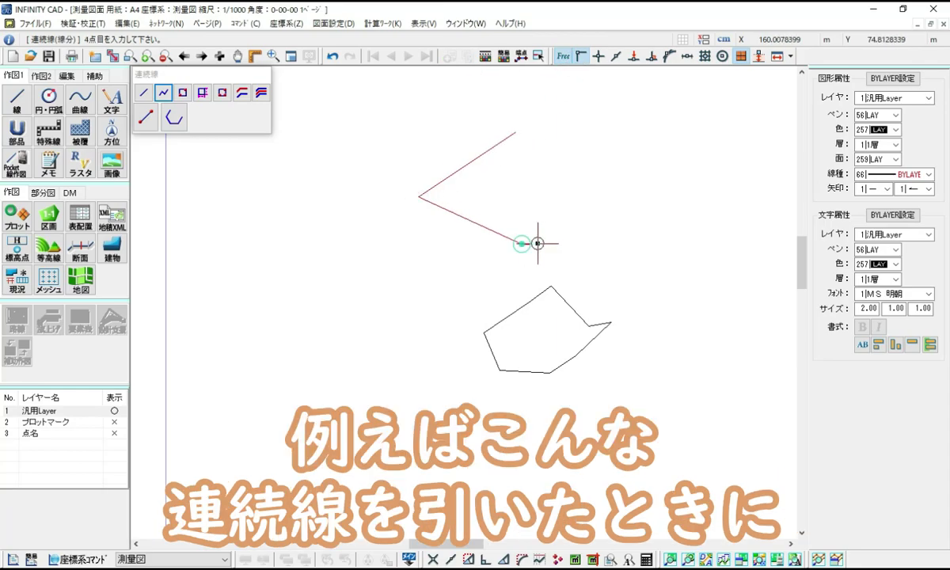
left_click(538, 243)
left_click(637, 223)
left_click(677, 162)
left_click(588, 181)
left_click(624, 120)
left_click(541, 132)
left_click(520, 146)
right_click(540, 188)
Select the ten-point continuous line, switch it to the closed state (閉合) and deselect it
left_click(549, 134)
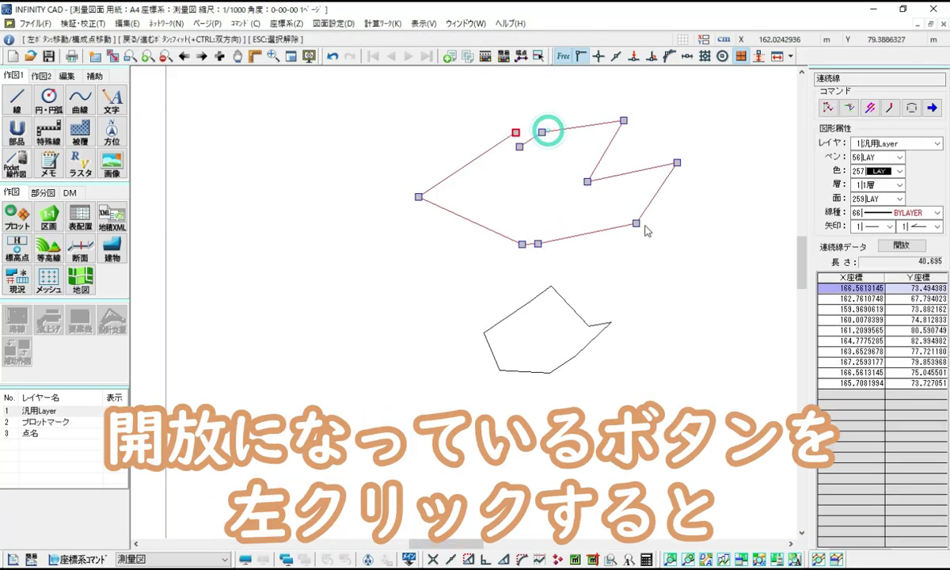
left_click(902, 245)
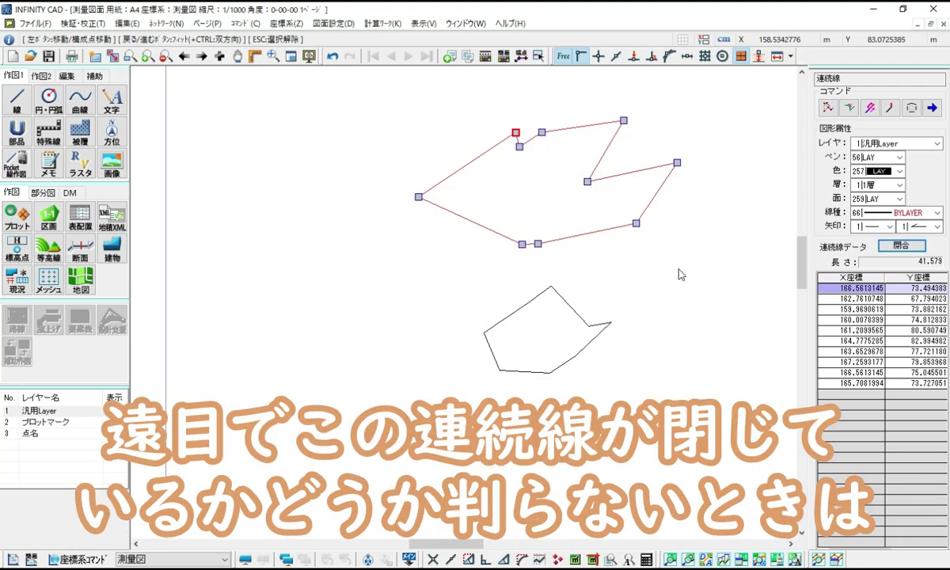
scroll(613, 263, "down", 2)
key("Escape")
Select the ten-point continuous line from a distant view to check whether it is open or closed, and deselect it
scroll(641, 266, "down", 3)
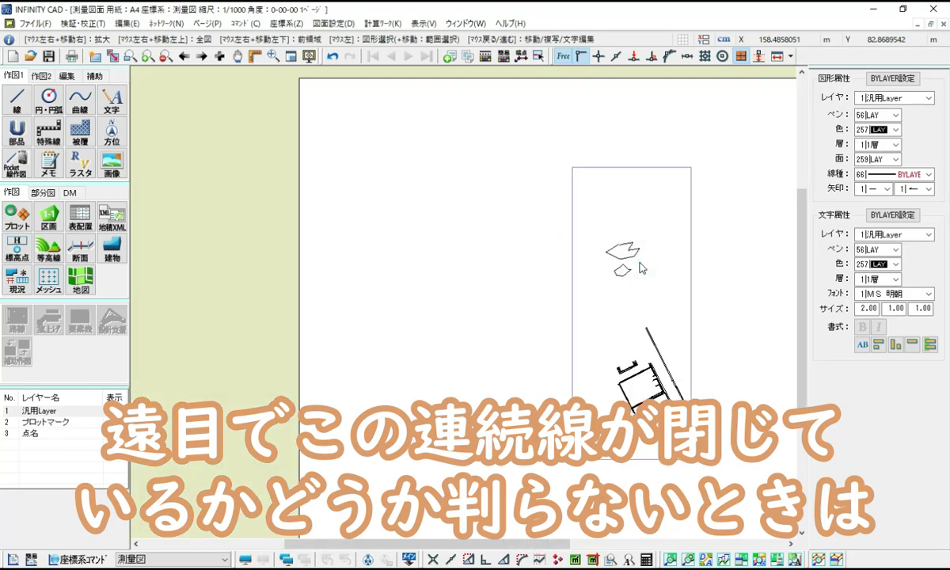
left_click(632, 256)
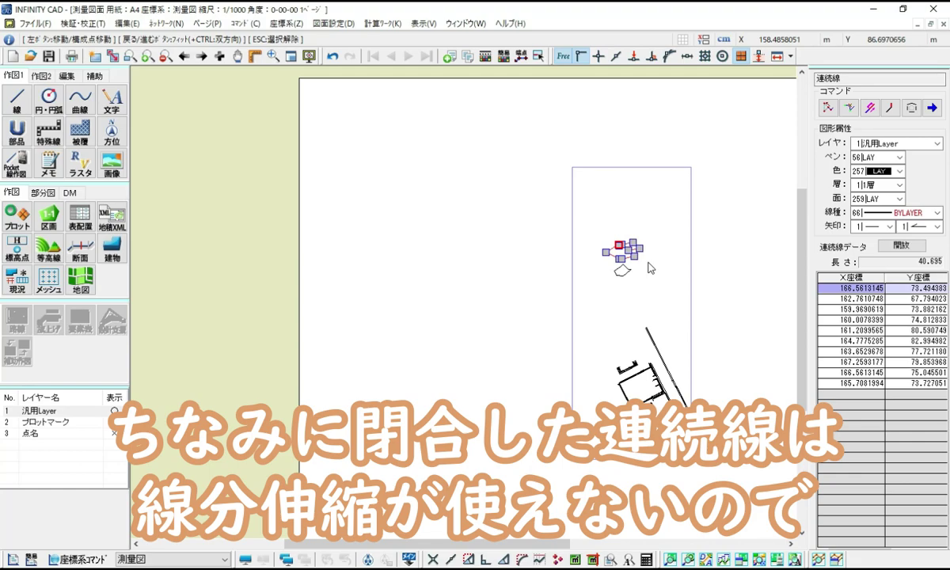
scroll(648, 268, "up", 3)
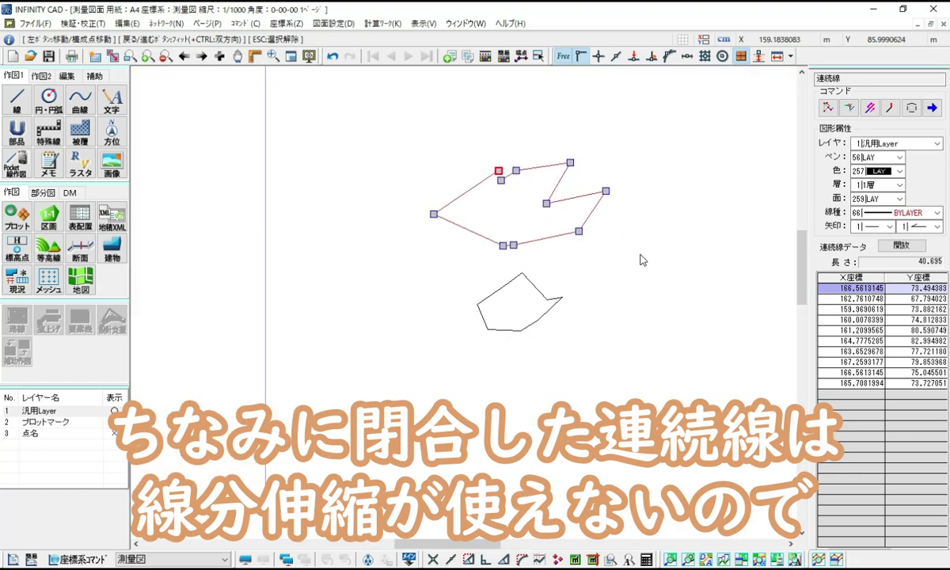
scroll(642, 260, "down", 3)
key("Escape")
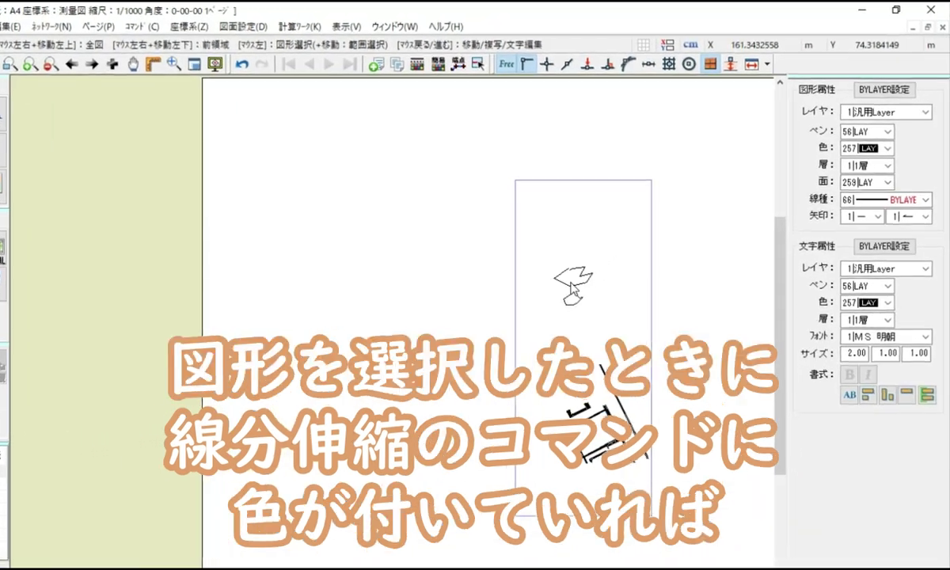
Select the ten-point continuous line and switch it to the open state (開放)
left_click(620, 250)
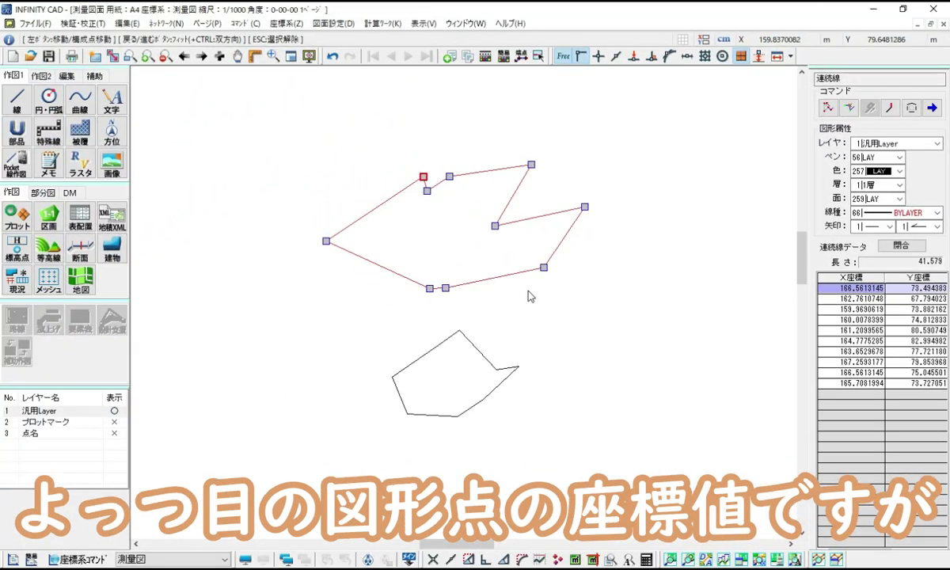
scroll(530, 296, "up", 1)
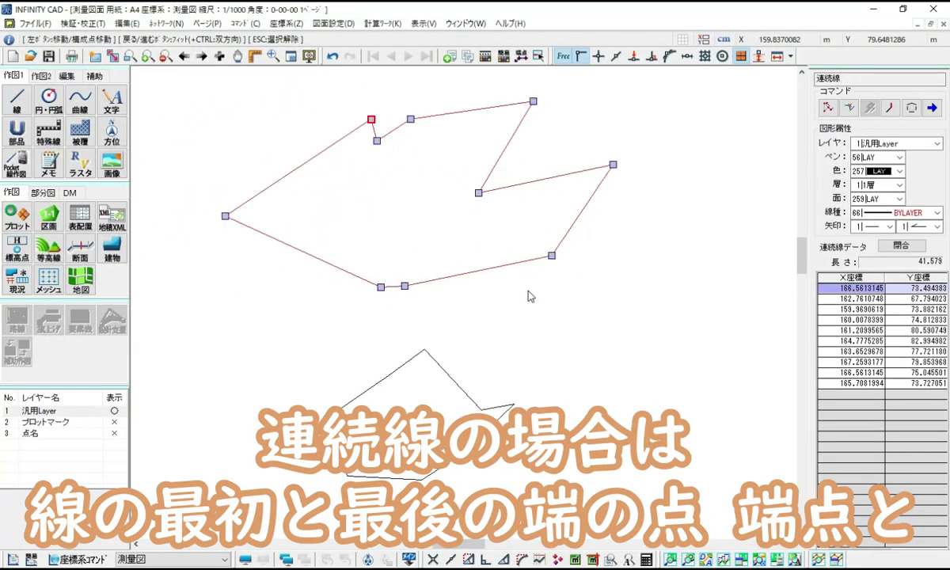
left_click(901, 245)
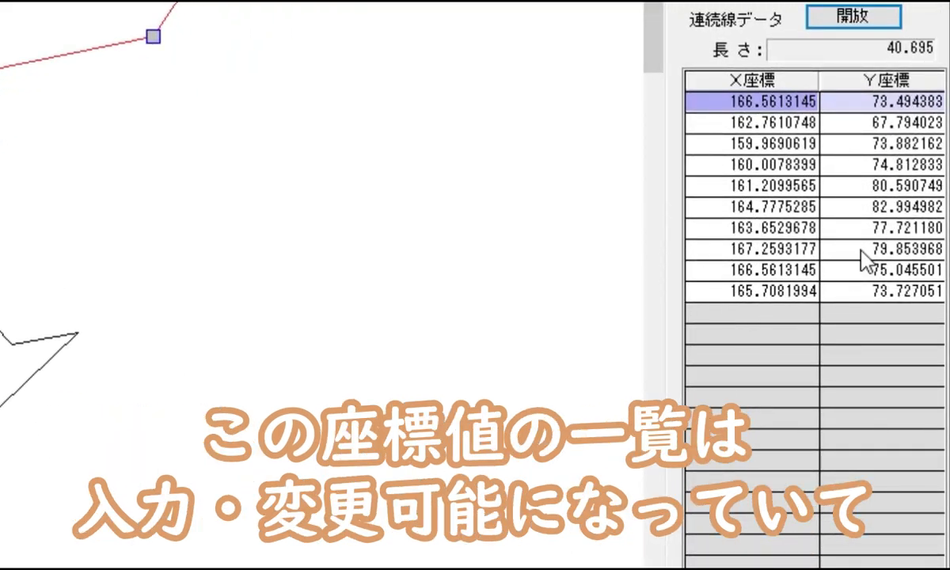
In the ten-point line's coordinate list, set the fourth point's Y coordinate to 73 and the seventh point's to 76
left_click(867, 164)
type("73")
key("Return")
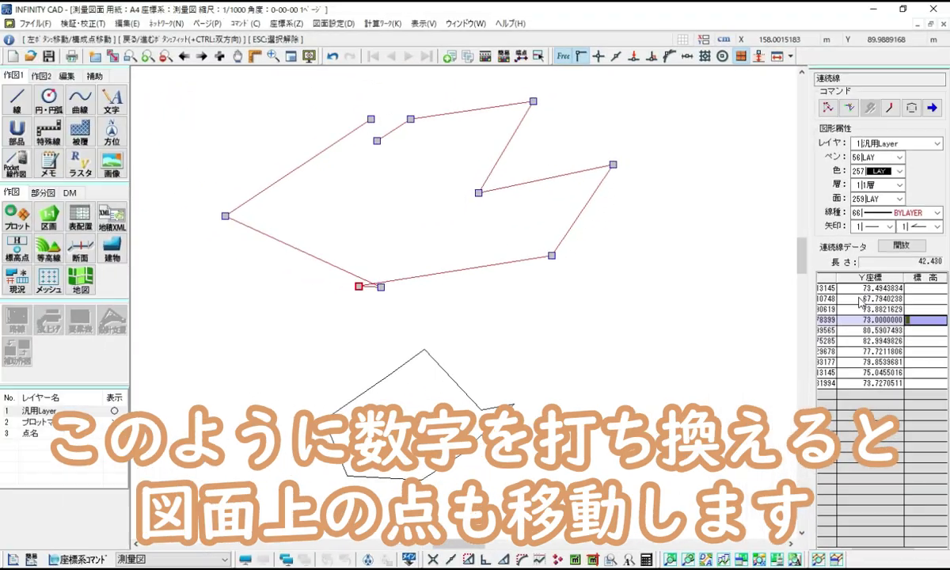
left_click(860, 300)
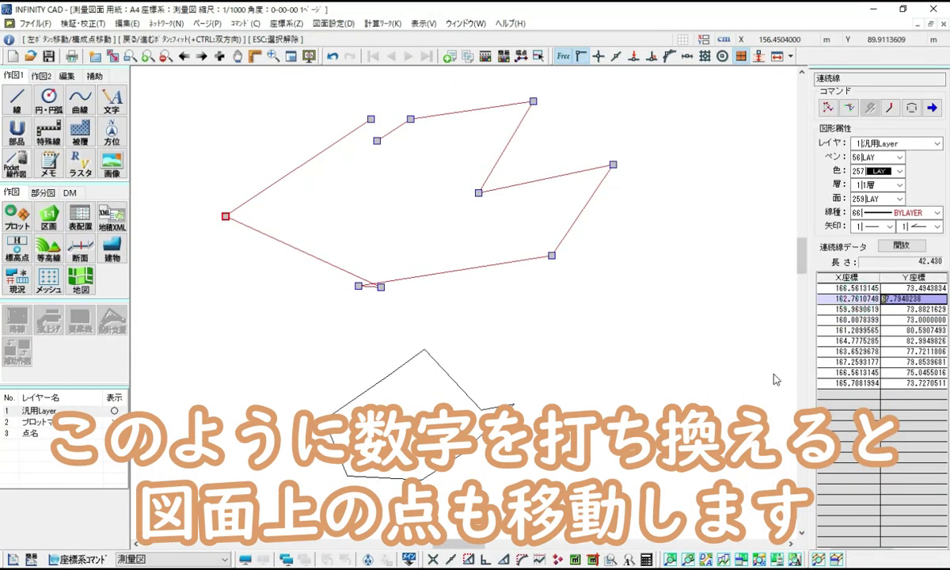
left_click(910, 354)
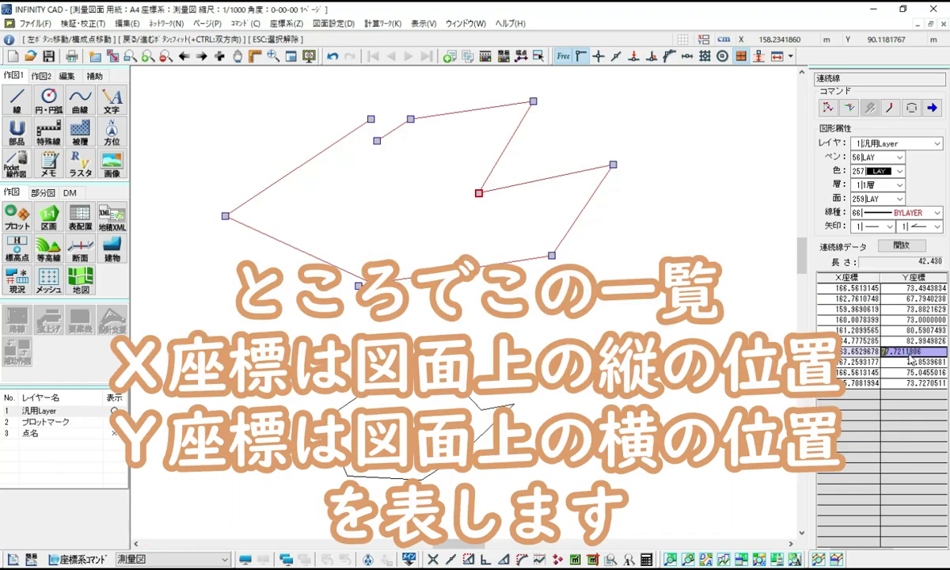
type("76")
key("Return")
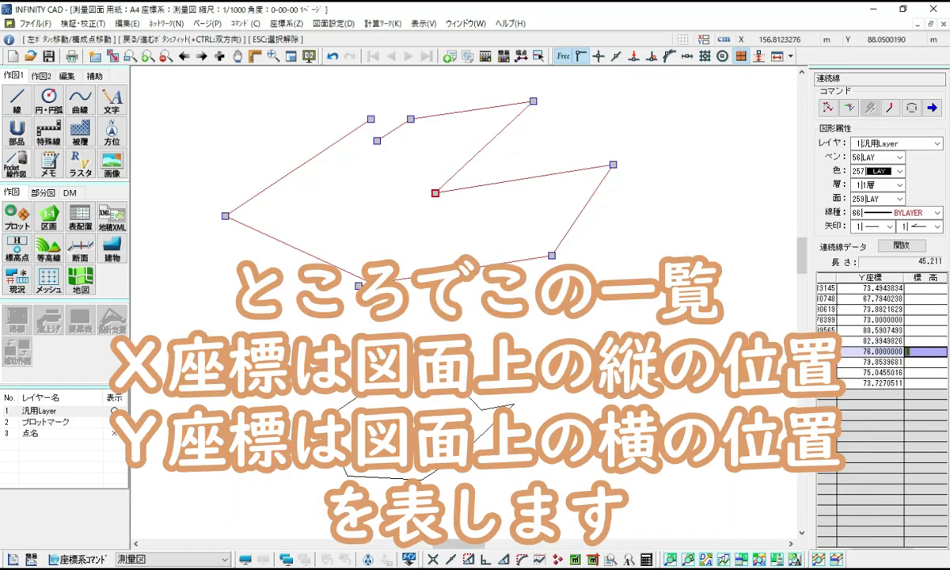
Set the Y coordinate of the ten-point line's last point to 71 and deselect the line
left_click(857, 385)
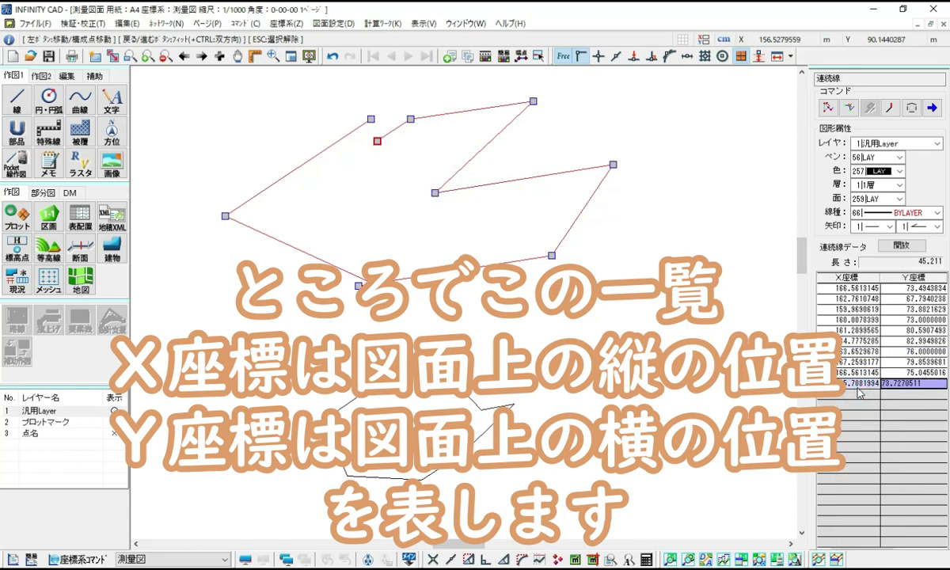
type("71")
key("Return")
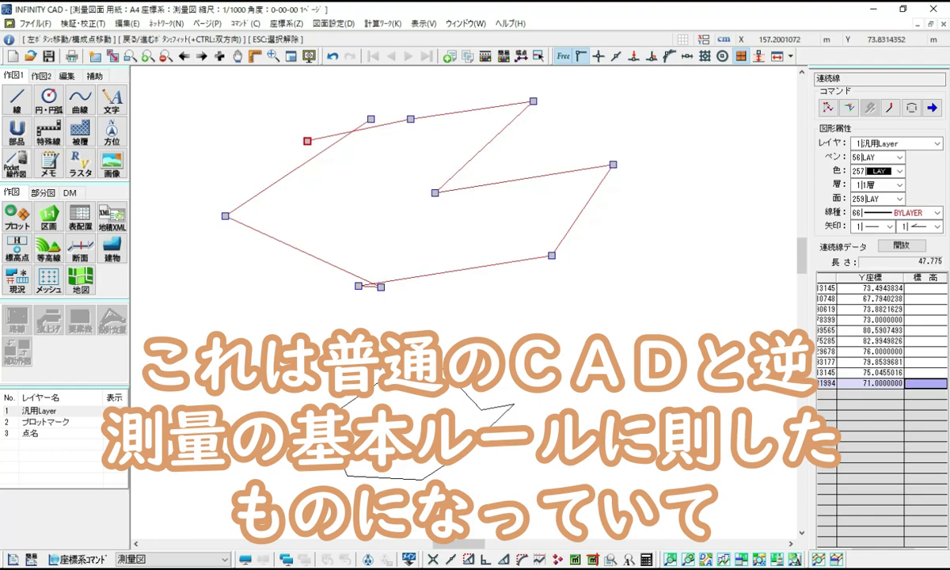
left_click(514, 319)
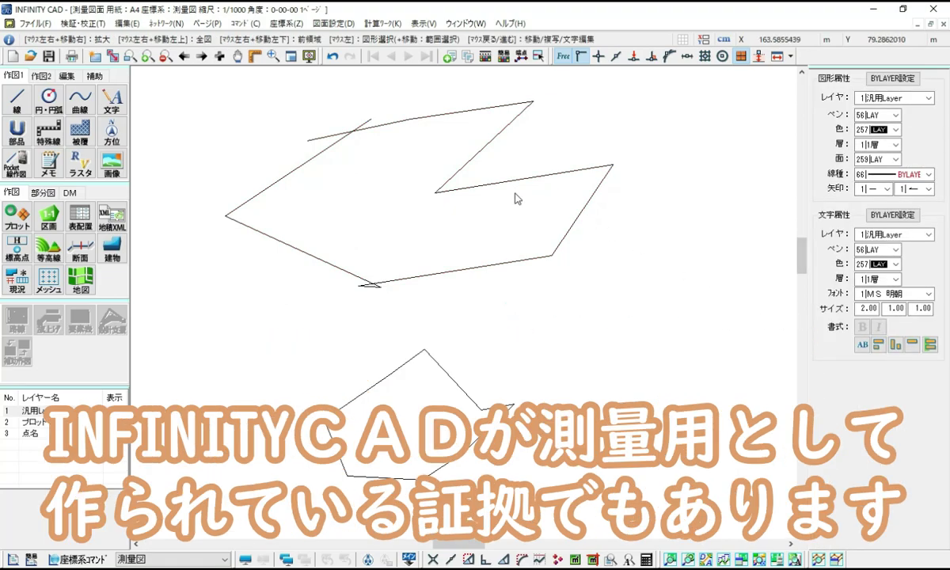
left_click(490, 182)
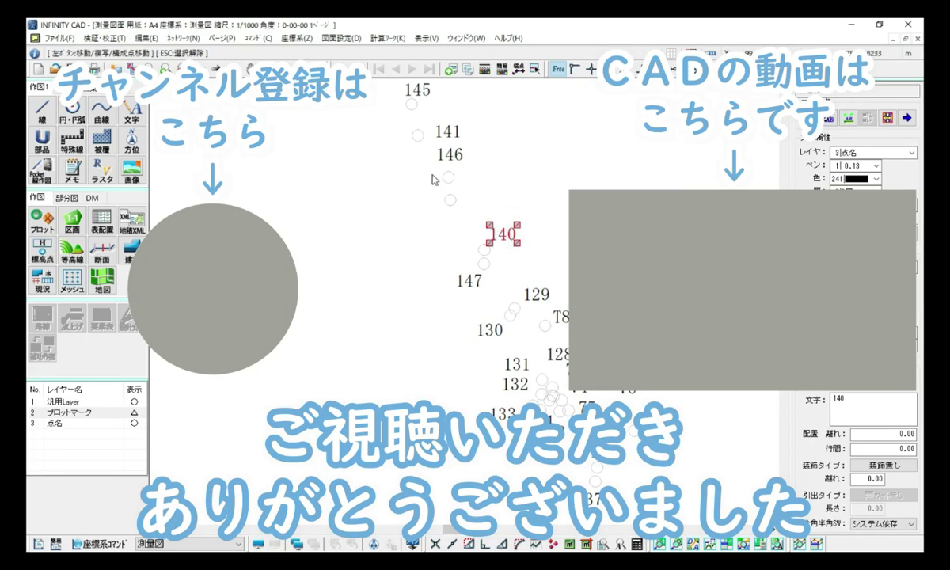
middle_click_drag(432, 179, 476, 348)
left_click(479, 246)
scroll(420, 178, "up", 1)
left_click(385, 184)
left_click(378, 181)
left_click(314, 220)
middle_click_drag(443, 176, 388, 220)
left_click(484, 240)
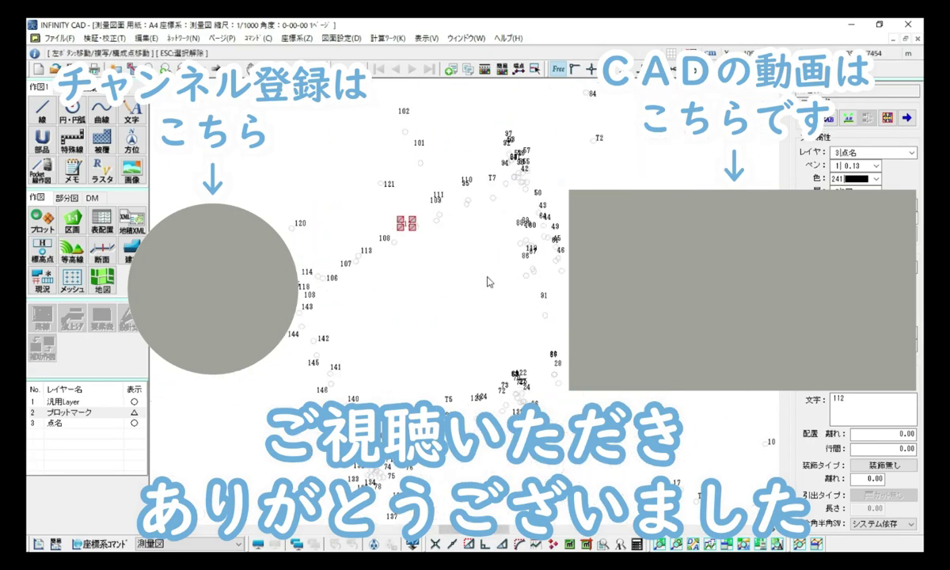